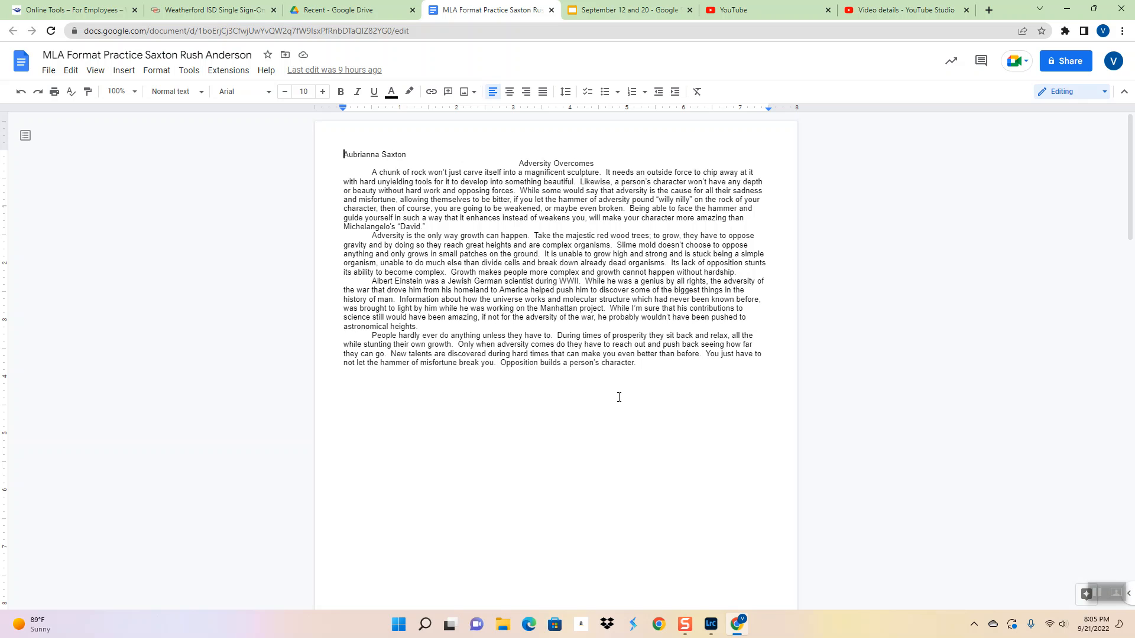
# - Complete the first essay's heading below the student's name with the teacher's name, "English 2" and "22 September 2022" on separate lines
pyautogui.click(415, 154)
pyautogui.press('Return')
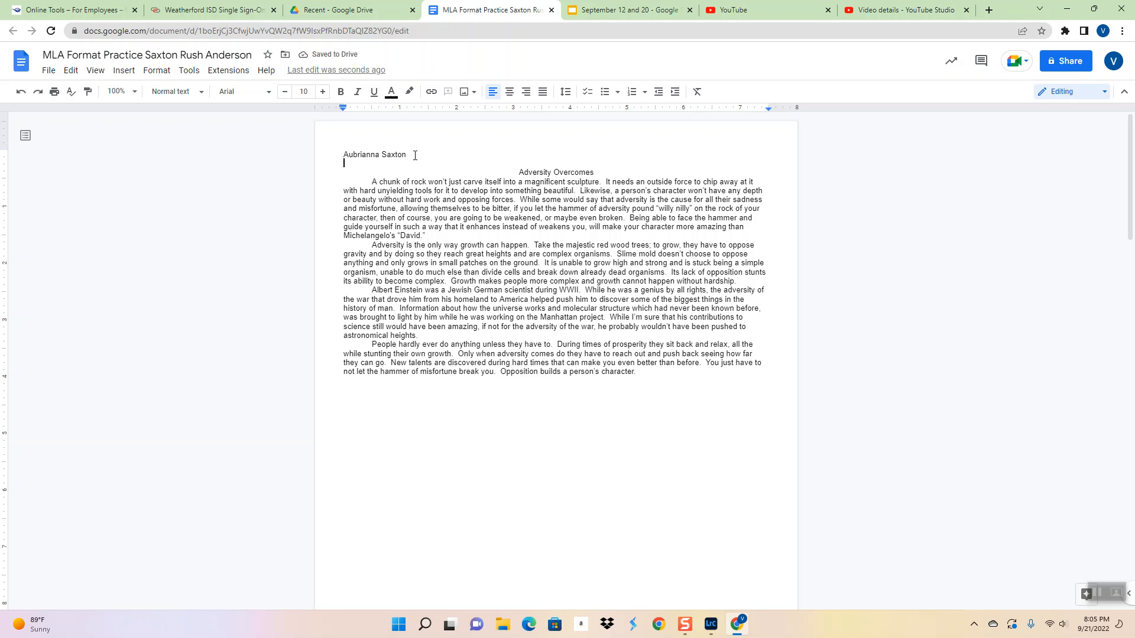
pyautogui.write('Mr. Chavez')
pyautogui.press('Return')
pyautogui.write('English 2')
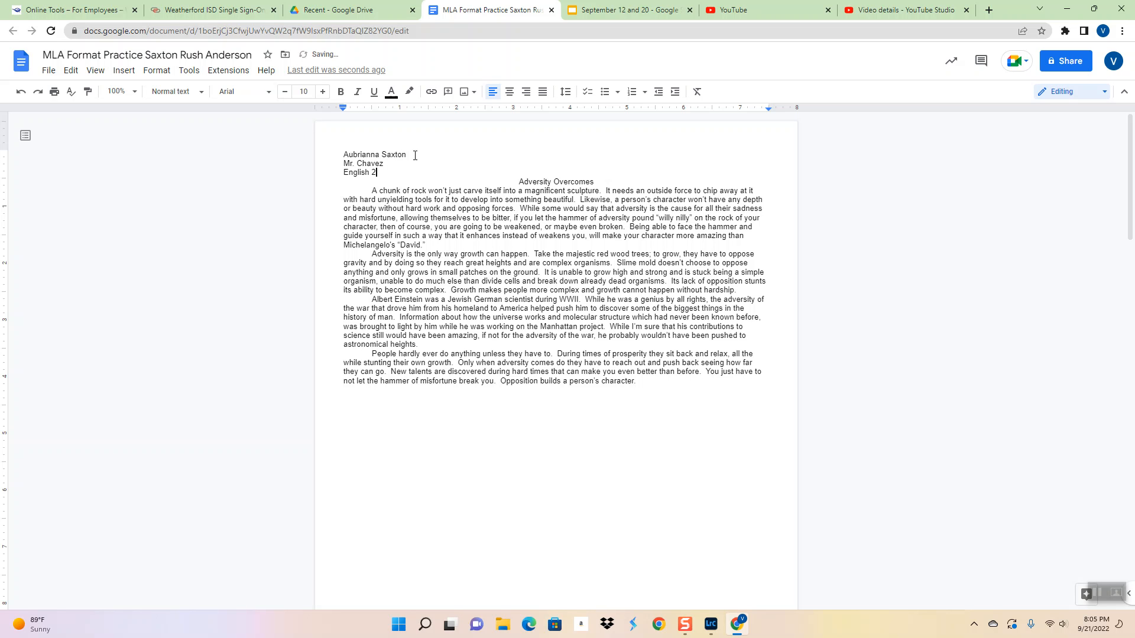
pyautogui.press('Return')
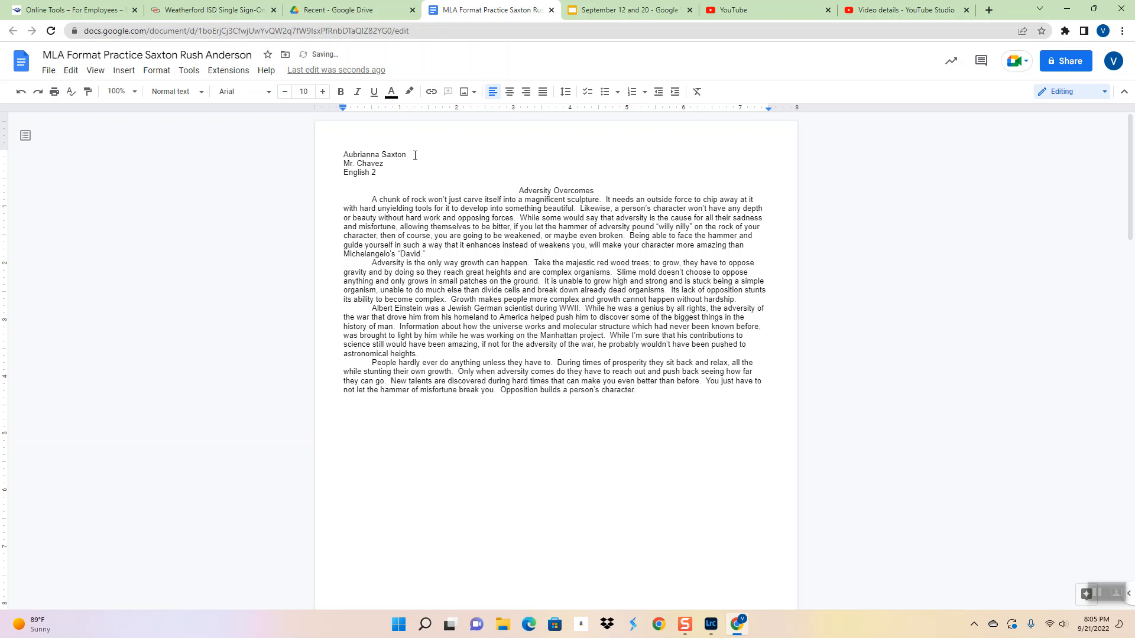
pyautogui.write('22 September 2022')
# - Format the entire first essay, including its heading, in 12-point Times New Roman
pyautogui.moveTo(343, 154); pyautogui.dragTo(645, 392)
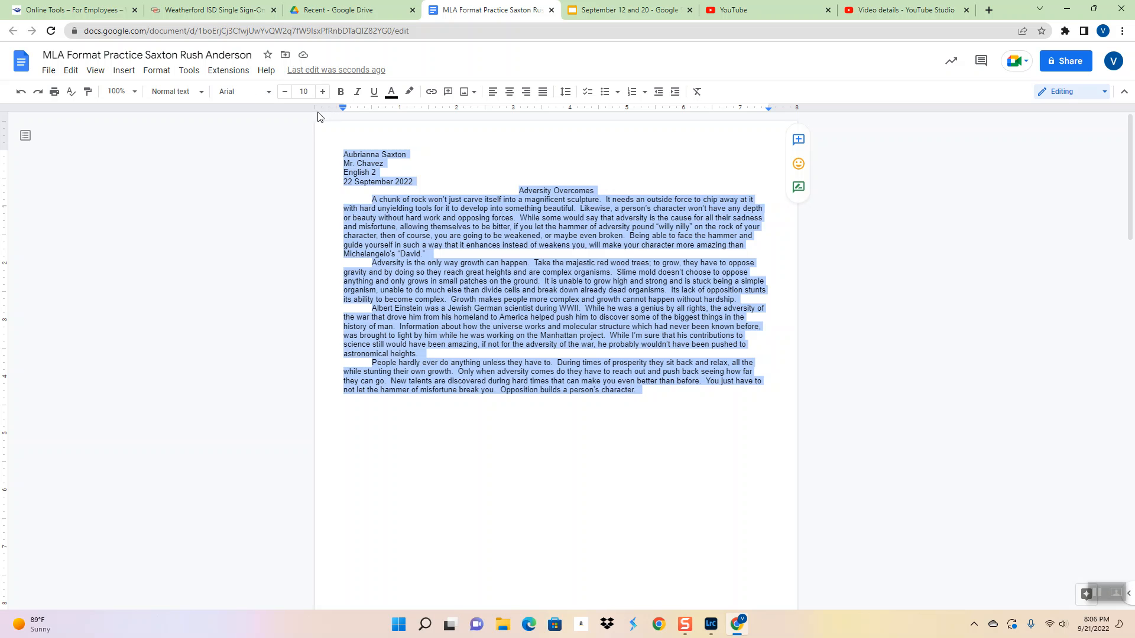
pyautogui.click(323, 92)
pyautogui.click(323, 92)
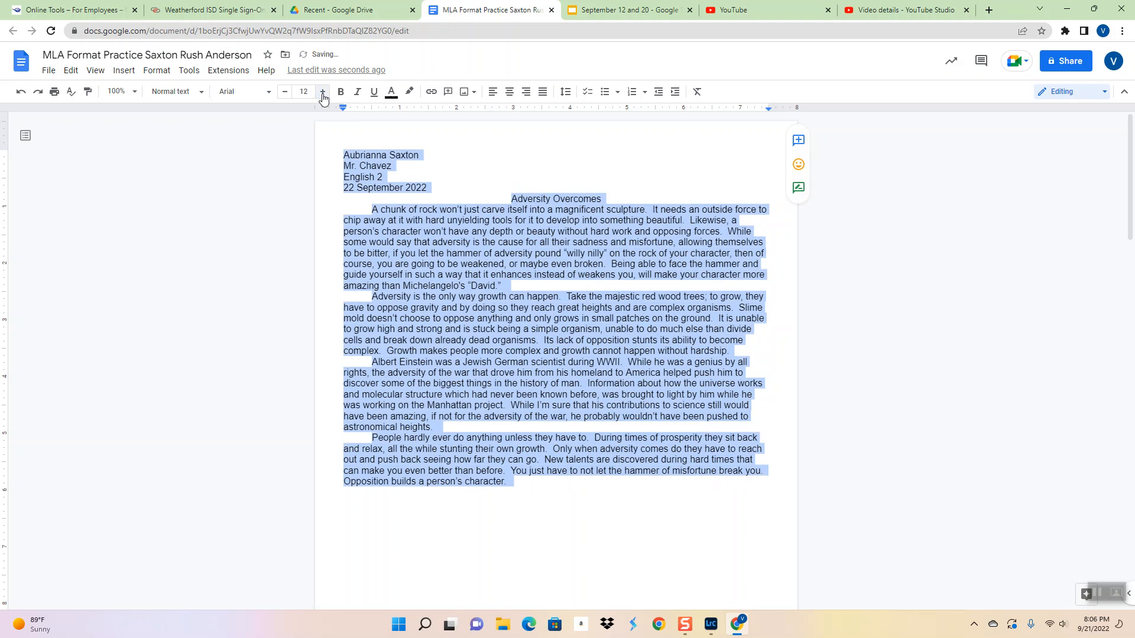
pyautogui.click(269, 92)
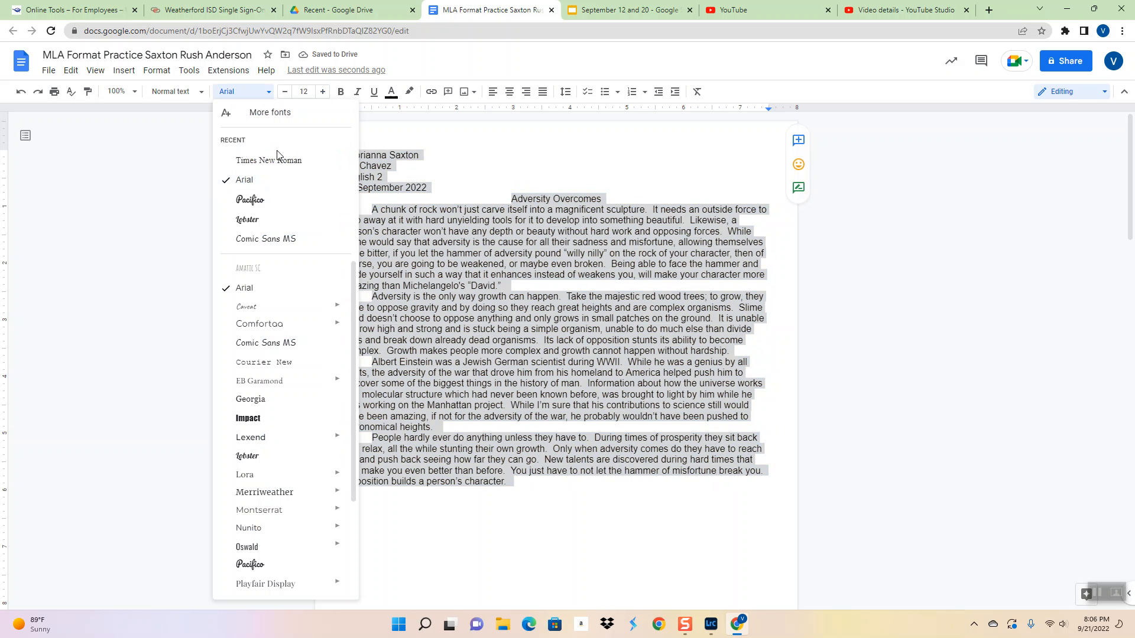
pyautogui.click(283, 161)
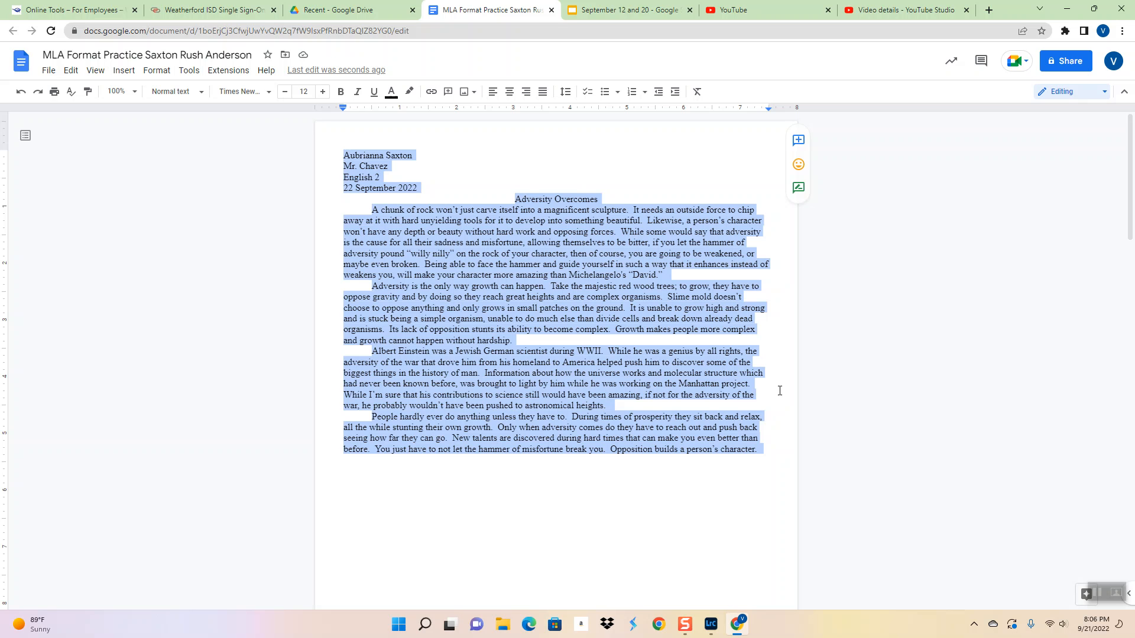
# - Set all four page margins of the selected first essay to 1 inch
pyautogui.click(49, 71)
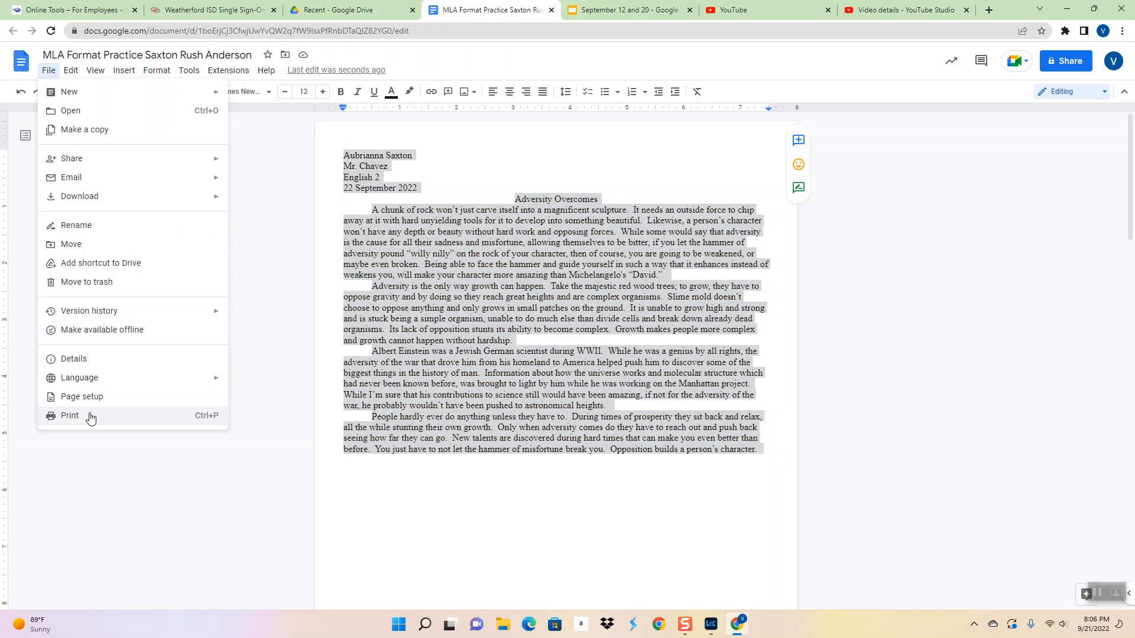
pyautogui.click(90, 394)
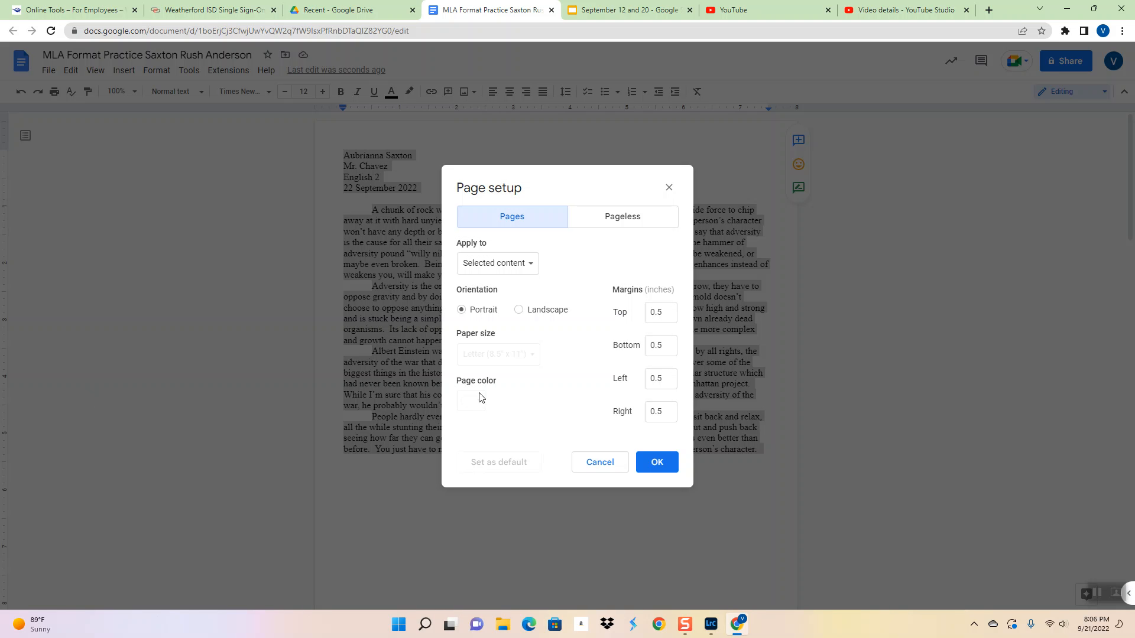
pyautogui.doubleClick(657, 311)
pyautogui.write('1')
pyautogui.press('Tab')
pyautogui.write('1')
pyautogui.press('Tab')
pyautogui.write('1')
pyautogui.press('Tab')
pyautogui.write('1')
pyautogui.click(654, 465)
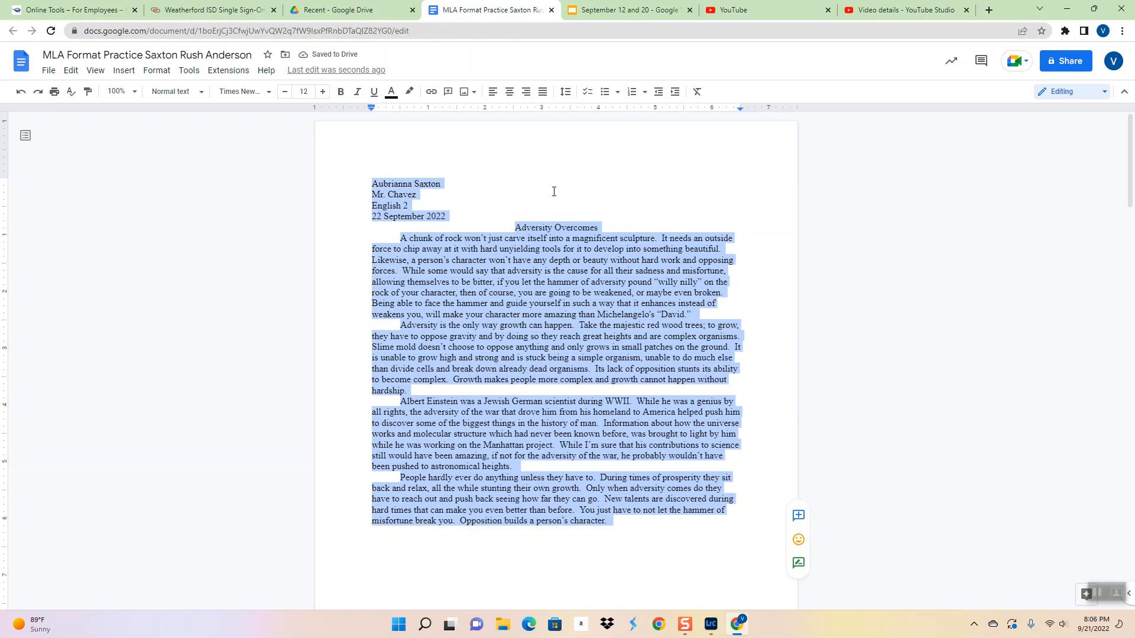
# - Apply double line spacing to the whole first essay
pyautogui.click(571, 97)
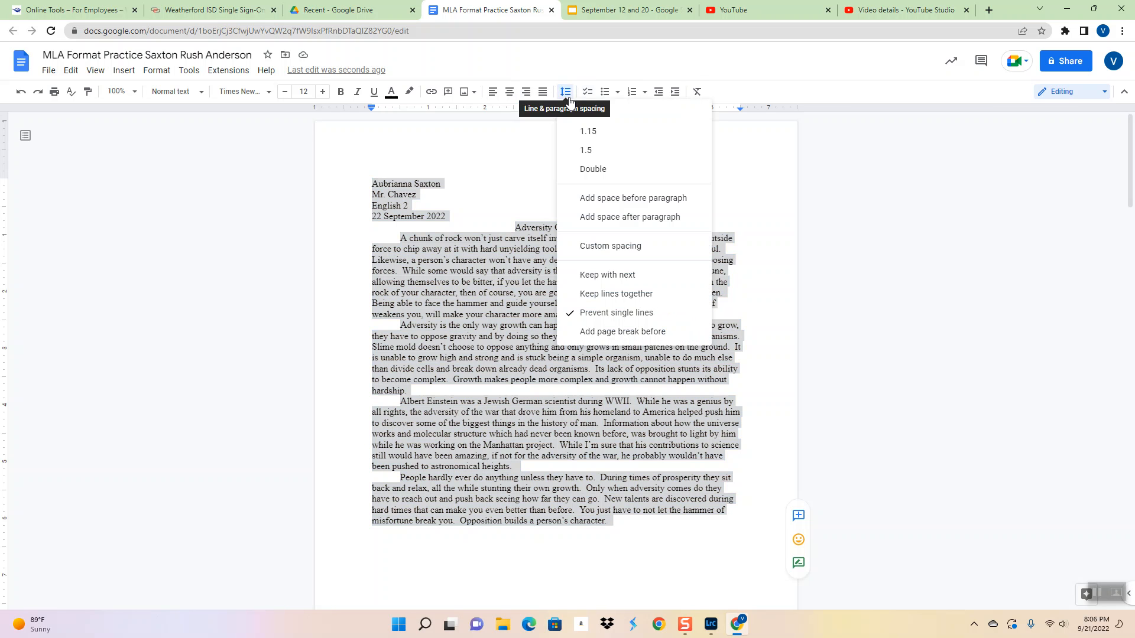
pyautogui.click(593, 171)
pyautogui.click(599, 217)
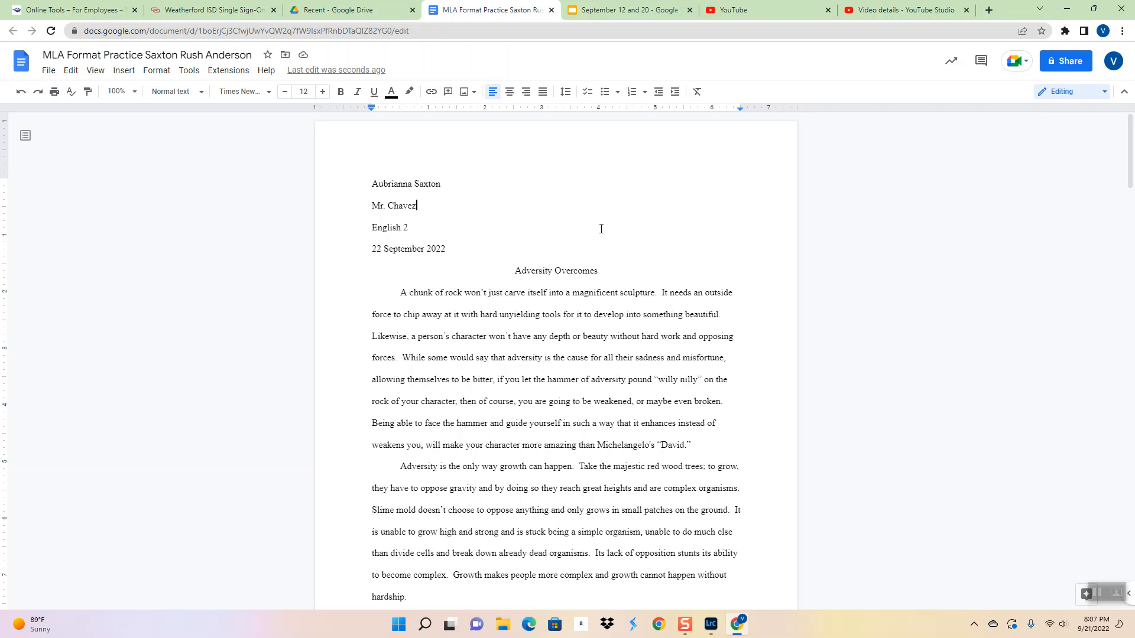
# - Remove the blank lines before the second essay so that it starts at the head of its page
pyautogui.scroll(-20, 607, 265)
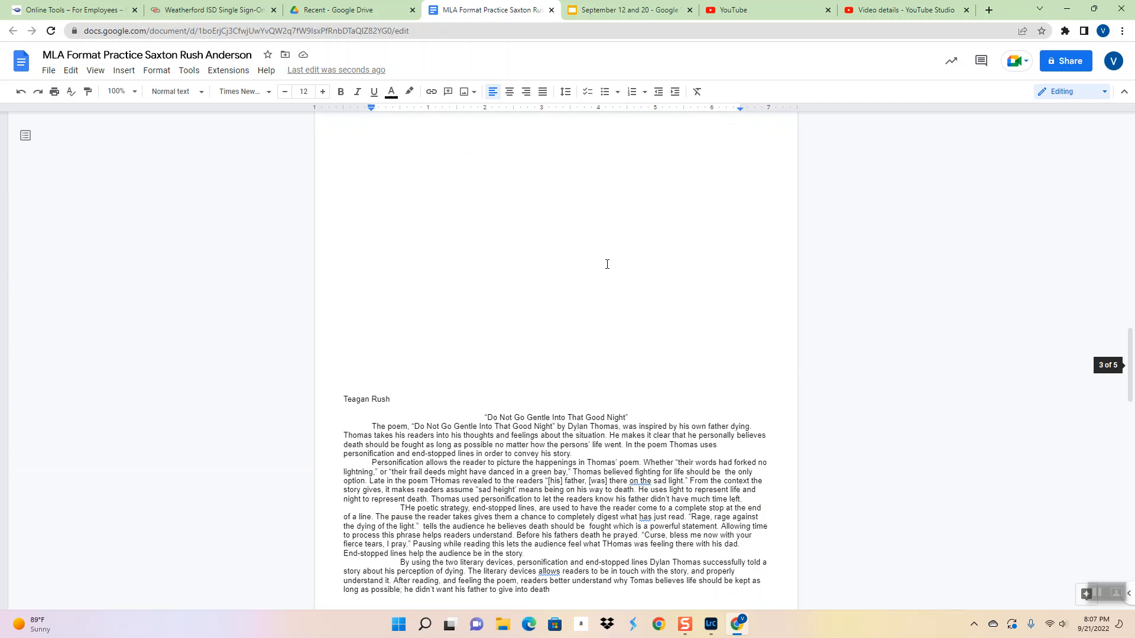
pyautogui.scroll(5, 428, 243)
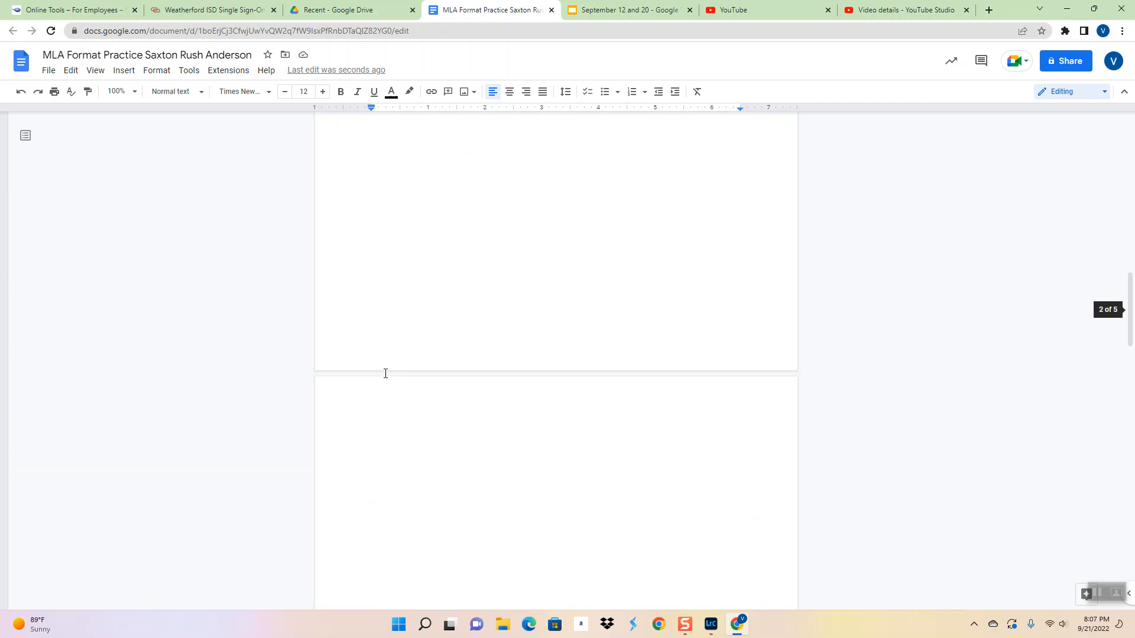
pyautogui.click(348, 407)
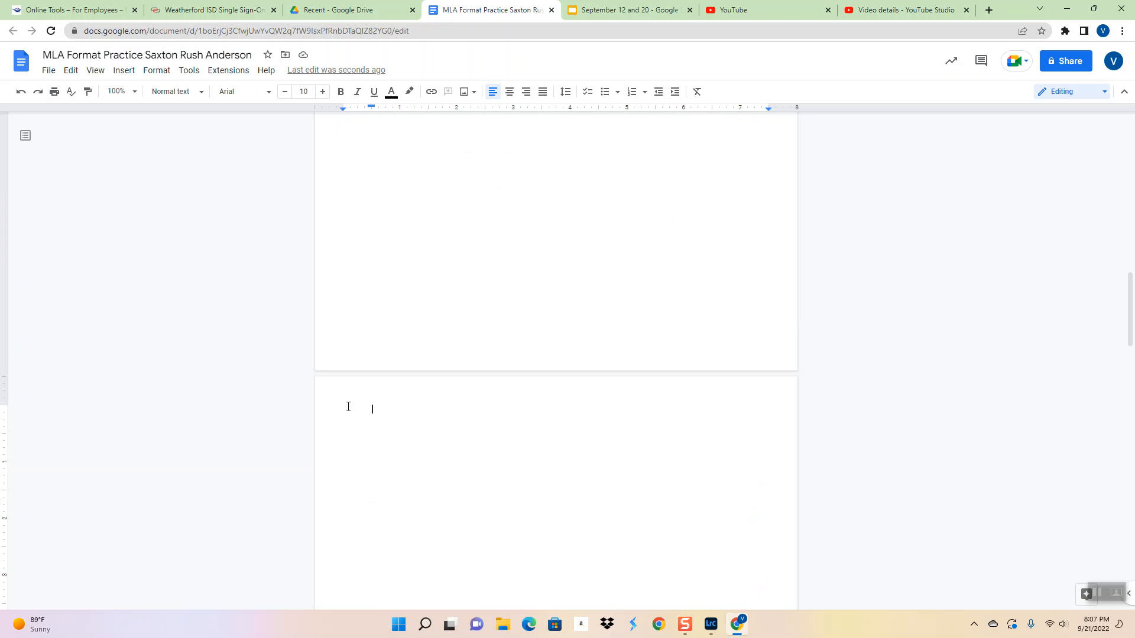
pyautogui.press('Delete')
pyautogui.press('Delete')
pyautogui.press('Delete')
pyautogui.press('Delete')
pyautogui.press('Delete')
pyautogui.press('Delete')
pyautogui.press('Delete')
pyautogui.press('Delete')
pyautogui.press('Delete')
pyautogui.press('Delete')
pyautogui.press('Delete')
pyautogui.press('Delete')
pyautogui.press('Delete')
pyautogui.press('Delete')
pyautogui.press('Delete')
pyautogui.press('Delete')
pyautogui.press('Delete')
pyautogui.press('Delete')
pyautogui.press('Delete')
pyautogui.press('Delete')
pyautogui.press('Delete')
pyautogui.press('Delete')
pyautogui.press('Delete')
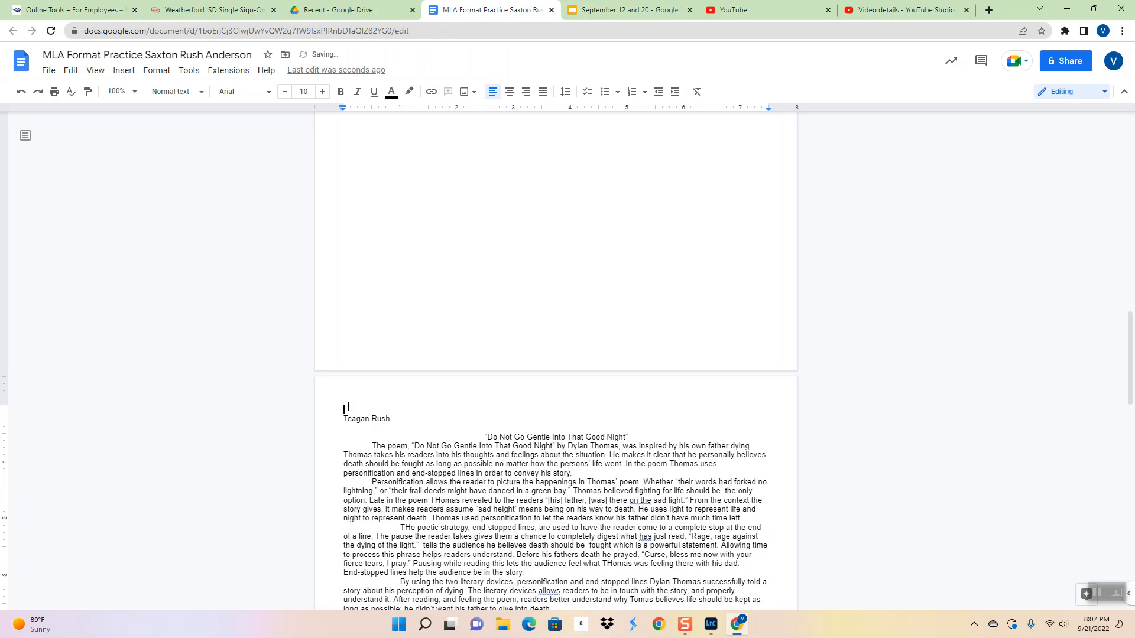
pyautogui.press('Delete')
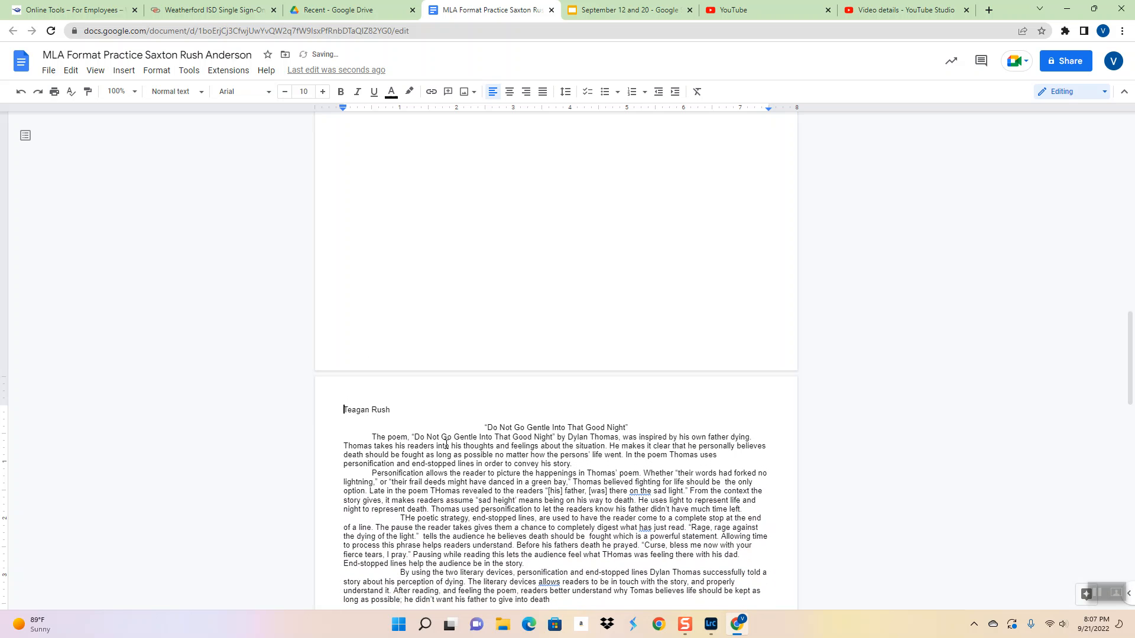
# - Set all four page margins of the second essay's section to 1 inch
pyautogui.scroll(-4, 442, 442)
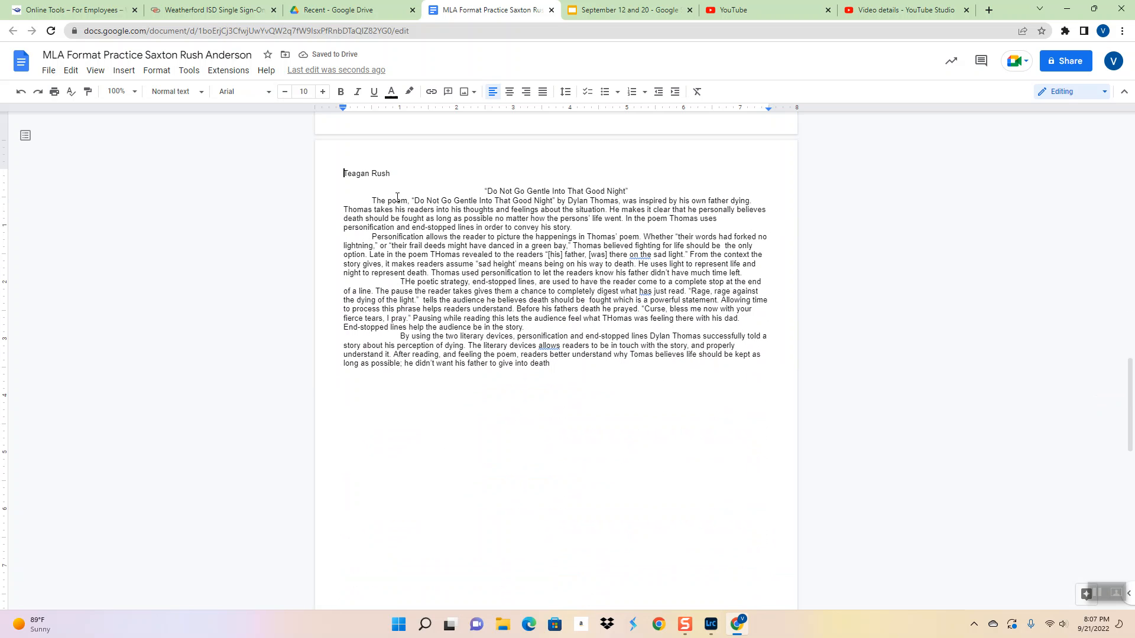
pyautogui.click(49, 70)
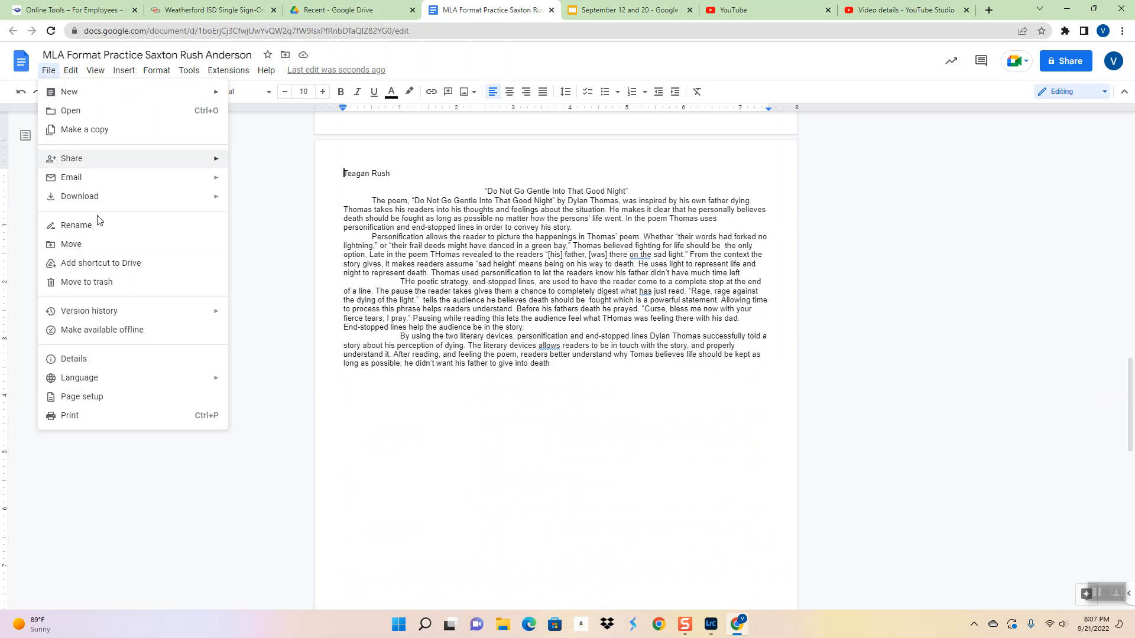
pyautogui.click(91, 403)
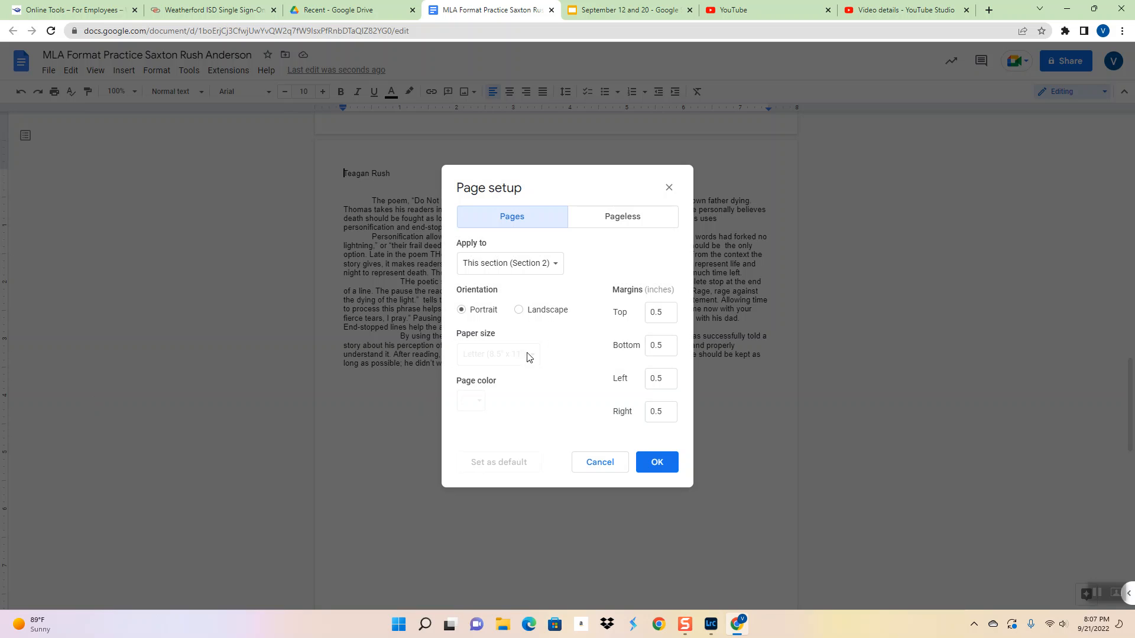
pyautogui.click(658, 309)
pyautogui.write('1')
pyautogui.press('Tab')
pyautogui.write('1')
pyautogui.press('Tab')
pyautogui.write('1')
pyautogui.press('Tab')
pyautogui.write('1')
pyautogui.click(655, 462)
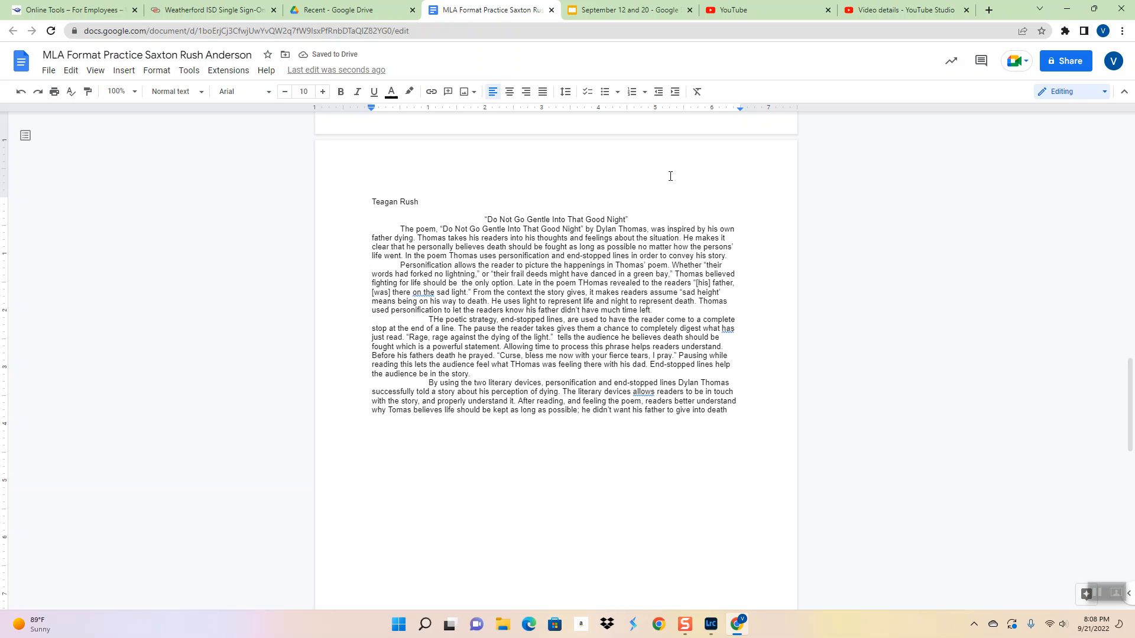
# - Place the cursor after the student's name in the second essay and check the MLA Heading slide in the September 12 and 20 presentation
pyautogui.doubleClick(426, 200)
pyautogui.press('BackSpace')
pyautogui.click(626, 12)
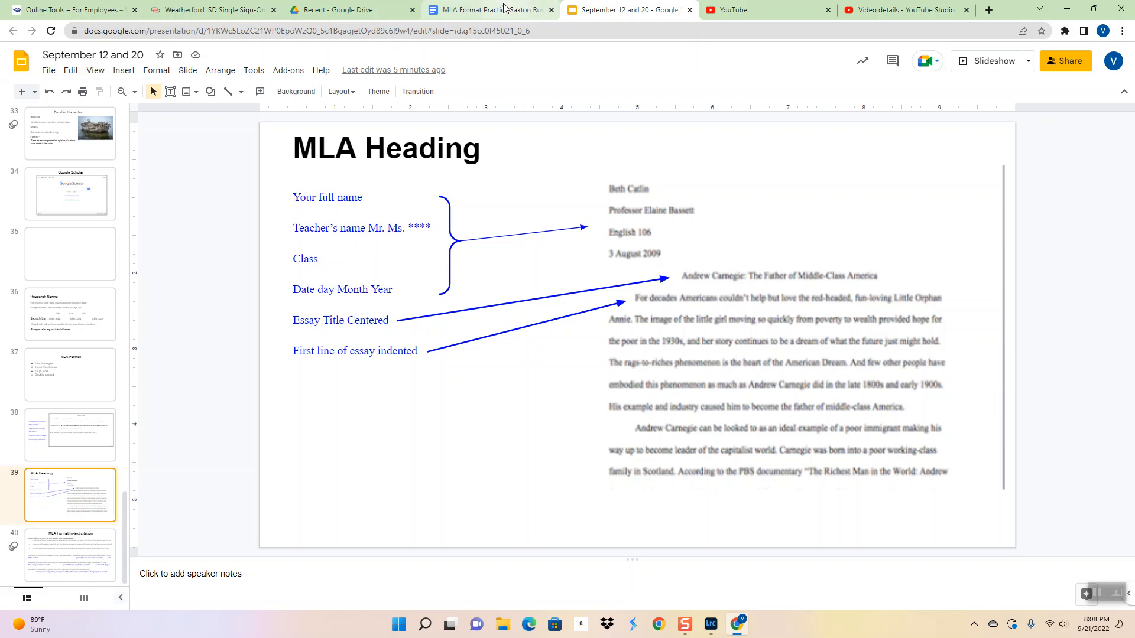
pyautogui.click(482, 7)
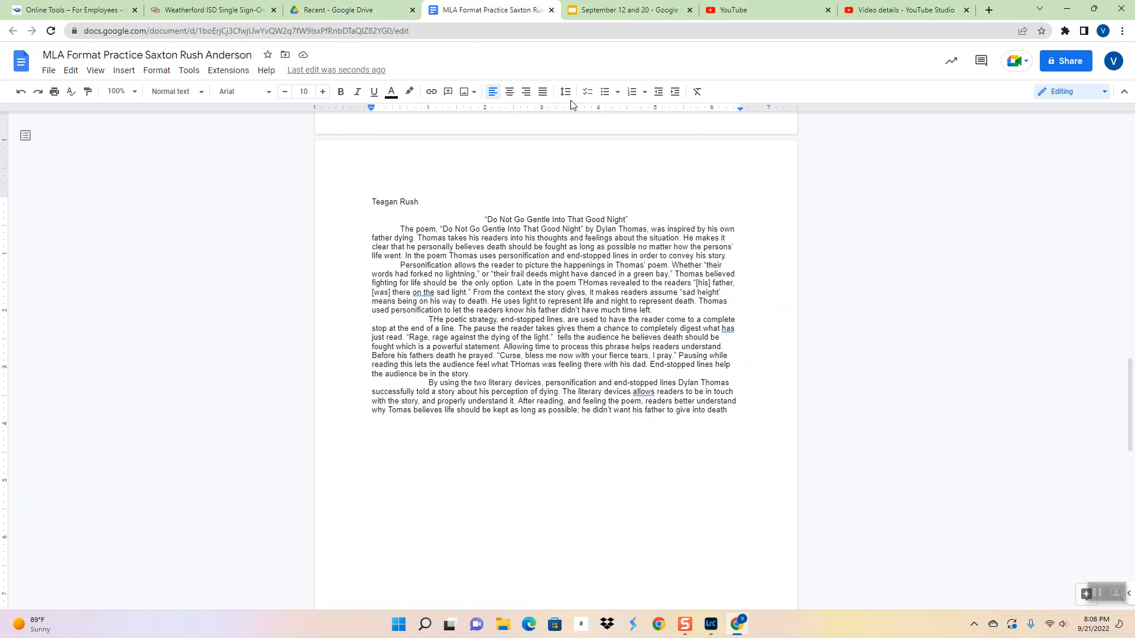
# - Add the teacher's name, "English 2" and "22 September 2022" on separate lines below the student's name in the second essay
pyautogui.press('Return')
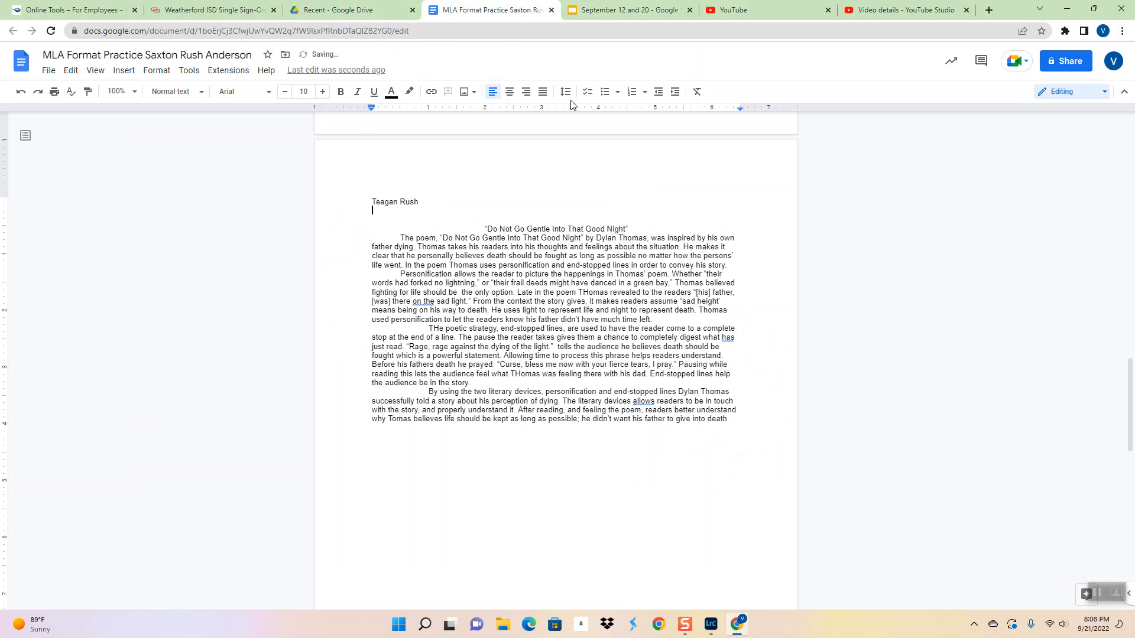
pyautogui.write('Mr. Chavez')
pyautogui.press('Return')
pyautogui.write('Englsih')
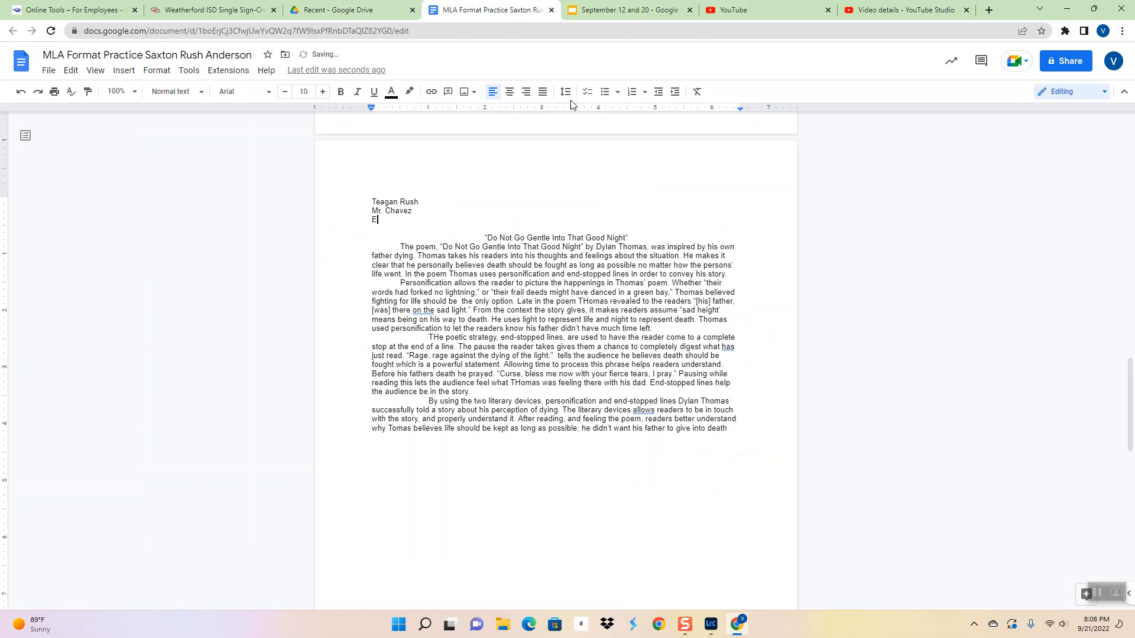
pyautogui.press('BackSpace')
pyautogui.press('BackSpace')
pyautogui.press('BackSpace')
pyautogui.write('ish 2')
pyautogui.press('Return')
pyautogui.write('22 September 2022')
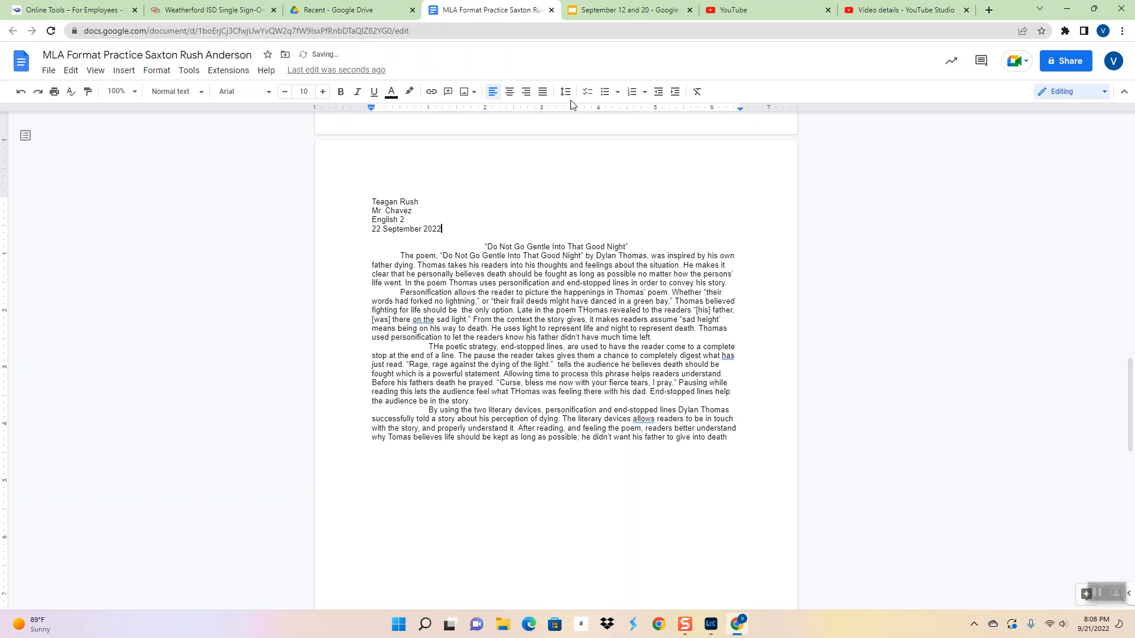
# - Format the entire second essay, including its heading, in 12-point Times New Roman
pyautogui.click(371, 204)
pyautogui.hotkey('shift', 'Down')
pyautogui.hotkey('shift', 'Down')
pyautogui.hotkey('shift', 'Down')
pyautogui.hotkey('shift', 'Down')
pyautogui.hotkey('shift', 'Down')
pyautogui.hotkey('shift', 'Down')
pyautogui.hotkey('shift', 'Down')
pyautogui.hotkey('shift', 'Down')
pyautogui.hotkey('shift', 'Down')
pyautogui.hotkey('shift', 'Down')
pyautogui.hotkey('shift', 'Down')
pyautogui.hotkey('shift', 'Down')
pyautogui.hotkey('shift', 'Down')
pyautogui.hotkey('shift', 'Down')
pyautogui.hotkey('shift', 'Down')
pyautogui.hotkey('shift', 'Down')
pyautogui.hotkey('shift', 'Down')
pyautogui.hotkey('shift', 'Down')
pyautogui.hotkey('shift', 'Down')
pyautogui.hotkey('shift', 'Down')
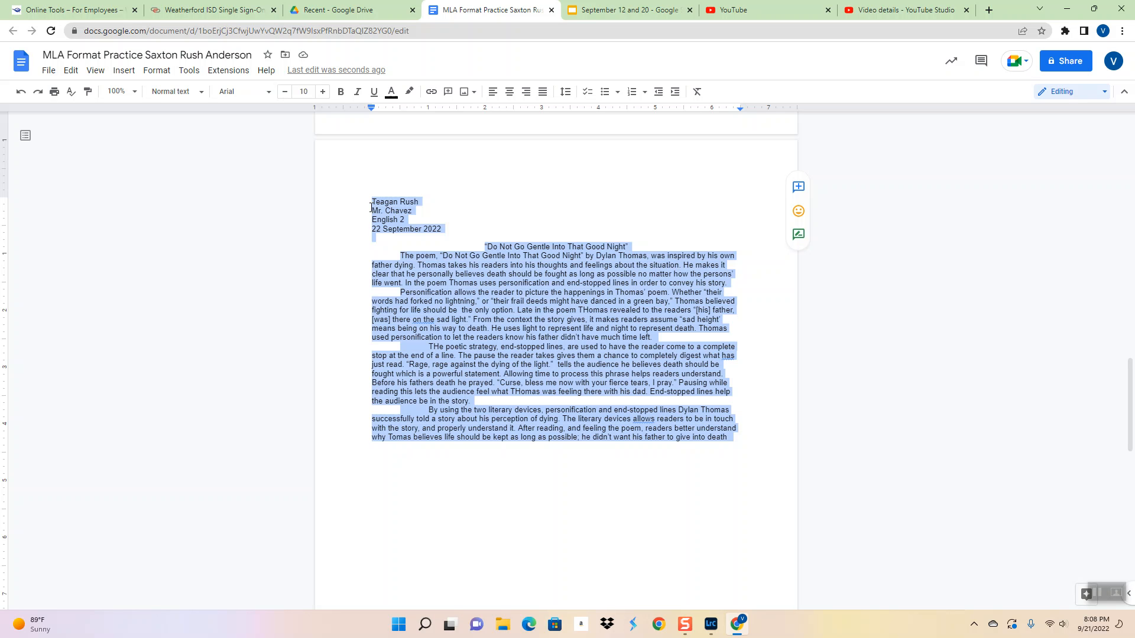
pyautogui.click(324, 91)
pyautogui.click(324, 91)
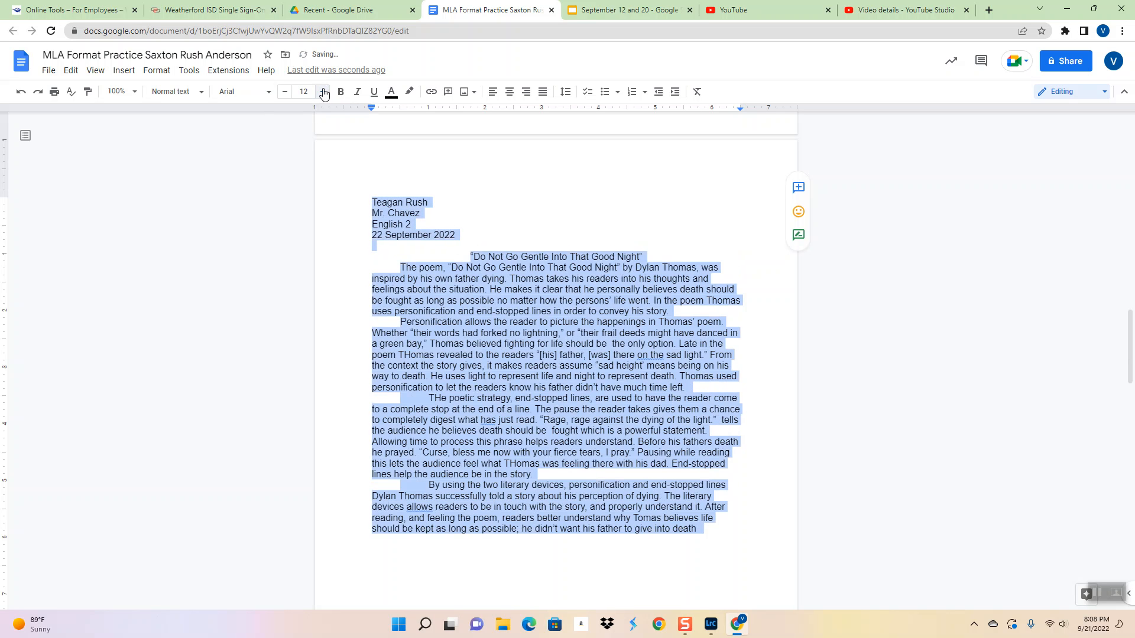
pyautogui.click(248, 93)
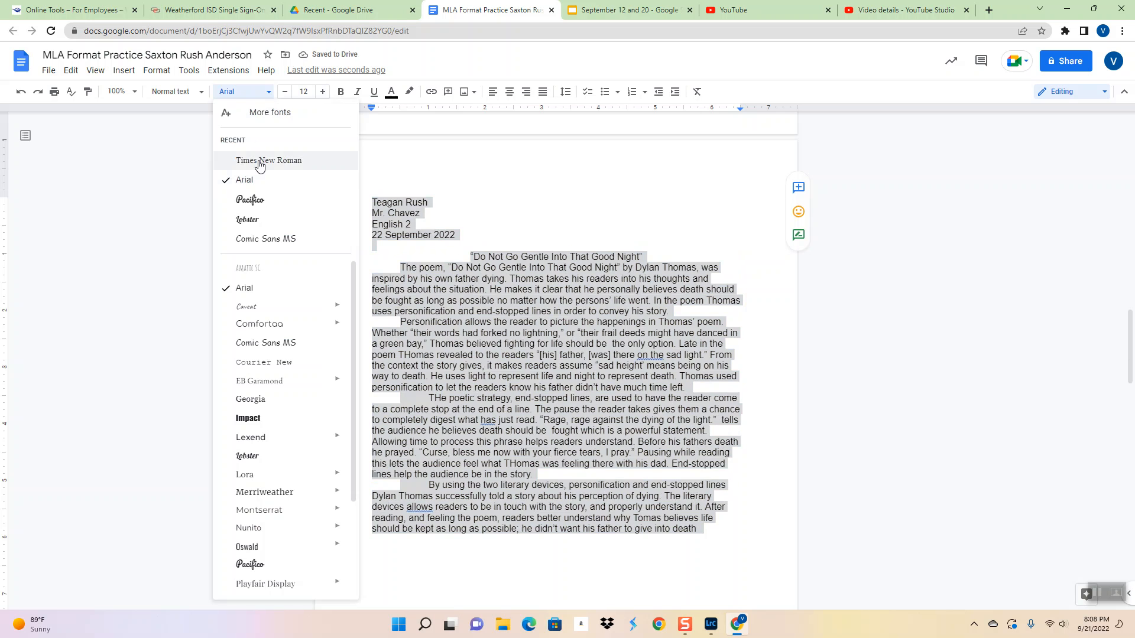
pyautogui.click(271, 161)
# - Double-space the second essay and delete the empty line between its date and title
pyautogui.click(566, 93)
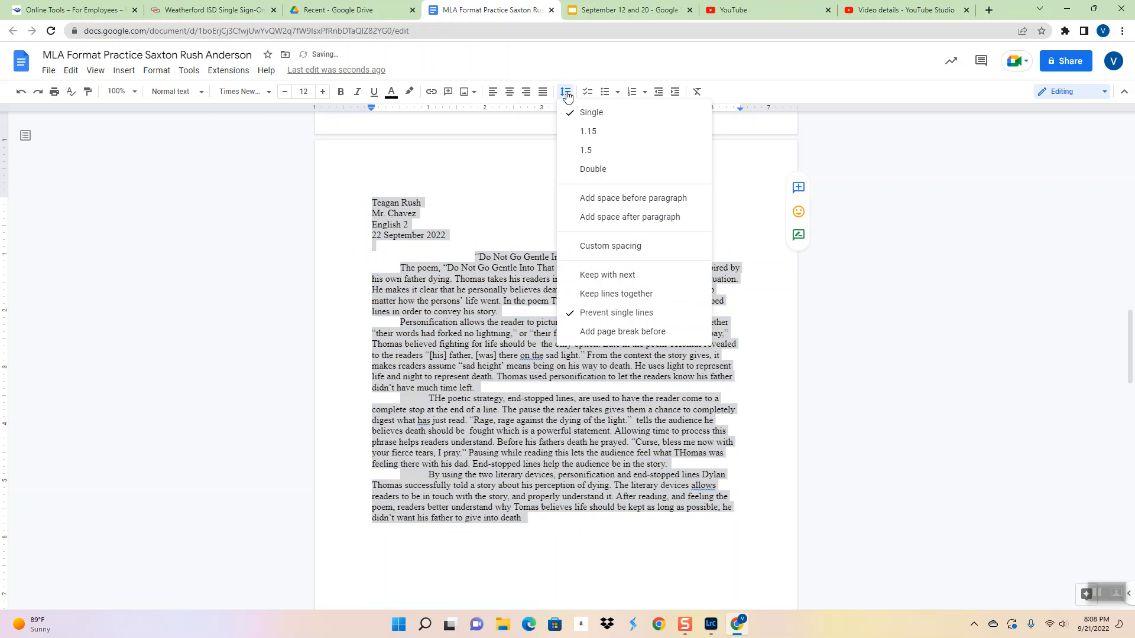
pyautogui.click(598, 168)
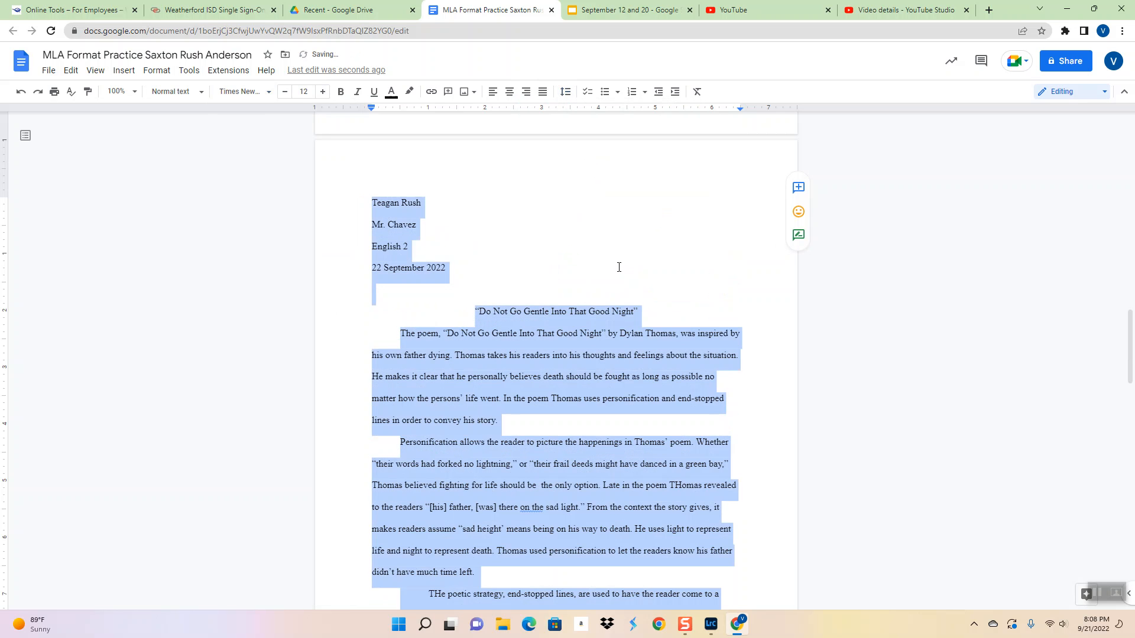
pyautogui.click(619, 267)
pyautogui.click(444, 290)
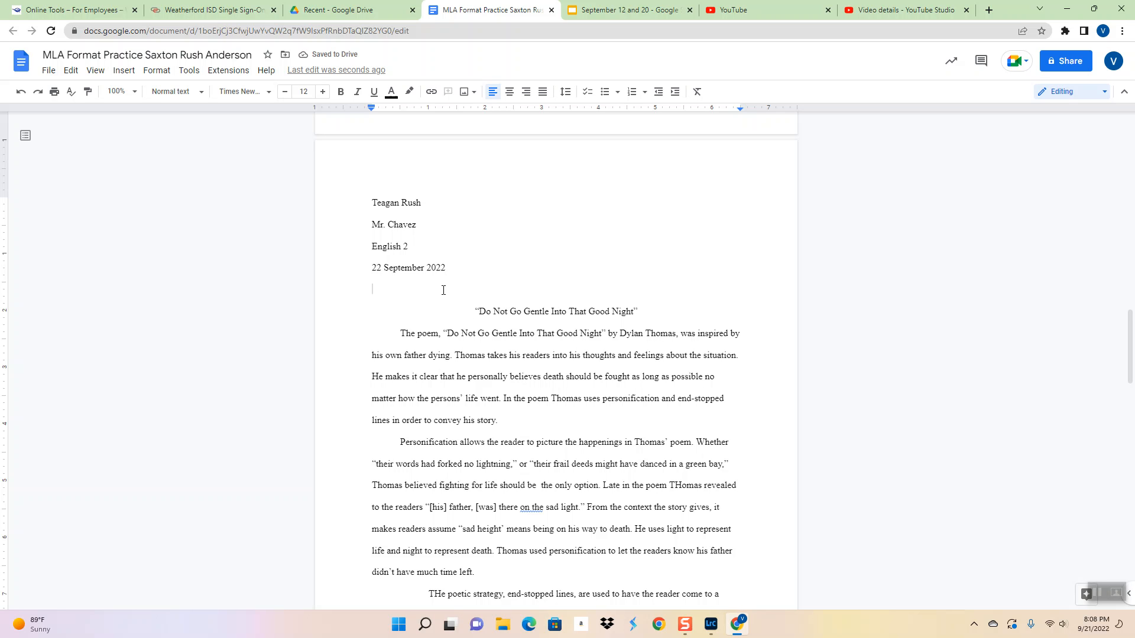
pyautogui.press('Delete')
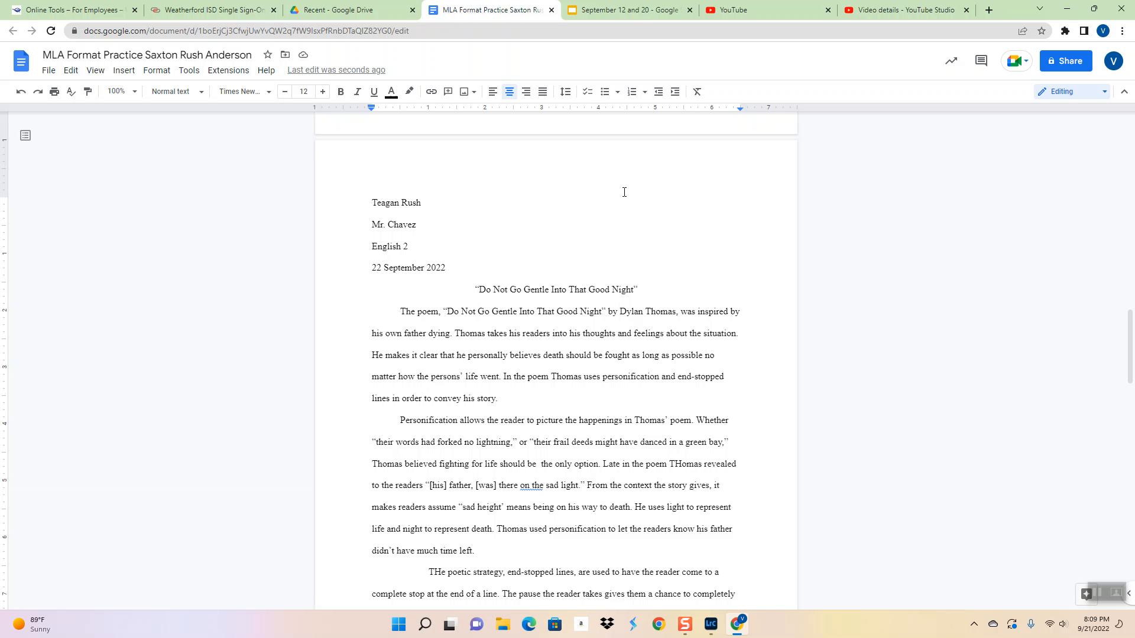
# - Switch to the September 12 and 20 presentation and view the MLA Format In-text citation slide
pyautogui.click(626, 10)
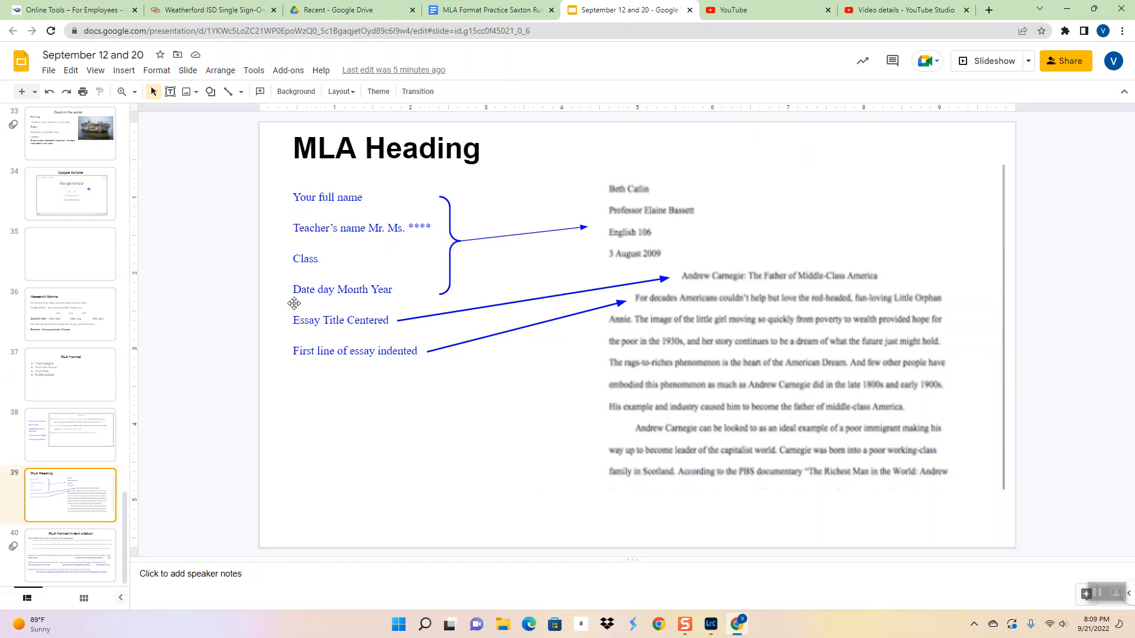
pyautogui.click(95, 567)
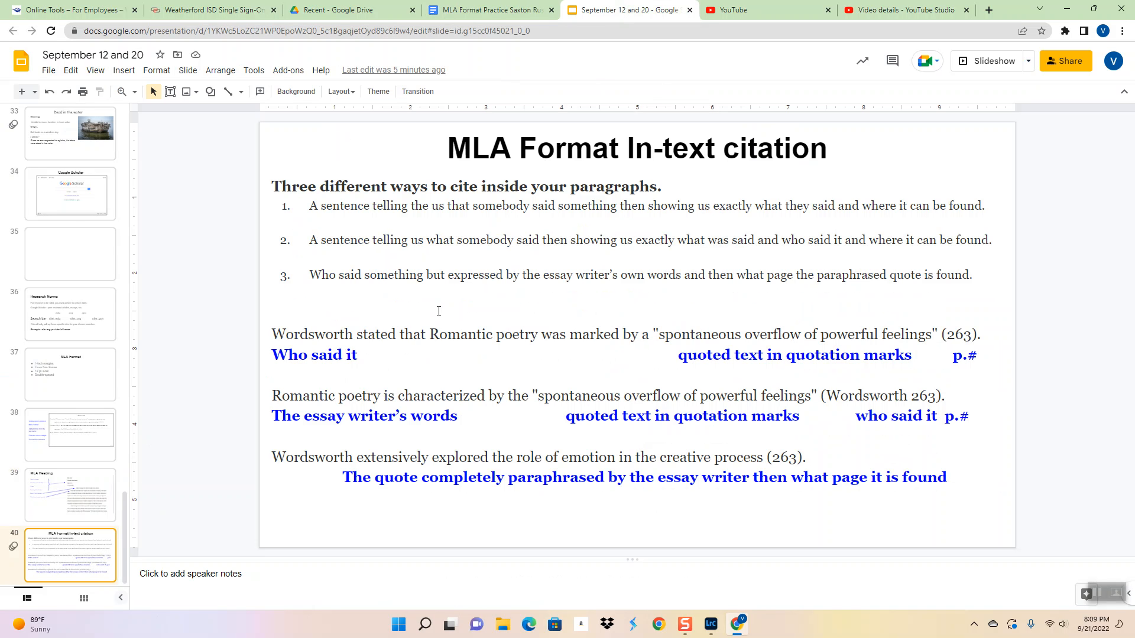